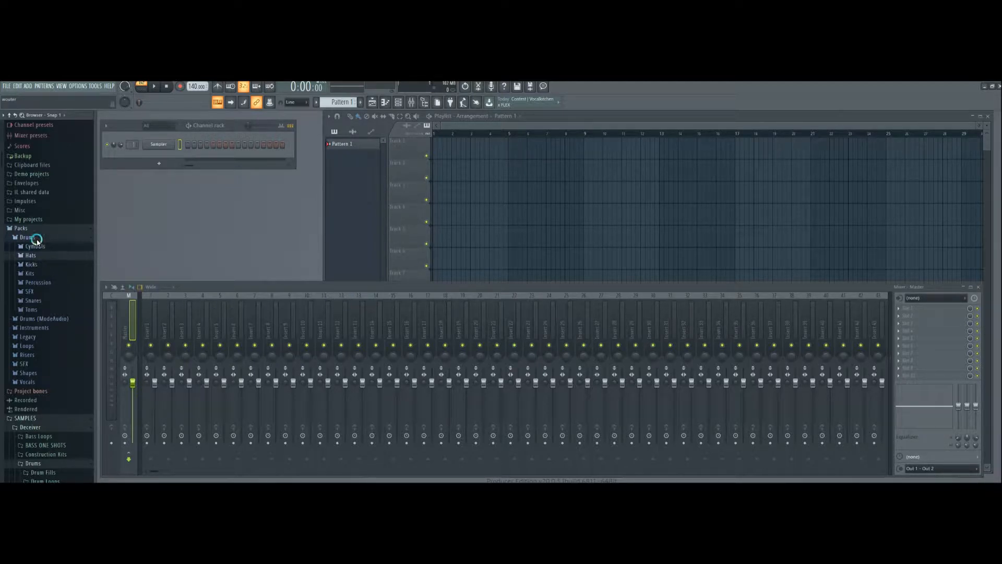
- Preview the 707 CH sample in the Drums pack's Hats folder and add it to the channel rack as a new channel
click(32, 256)
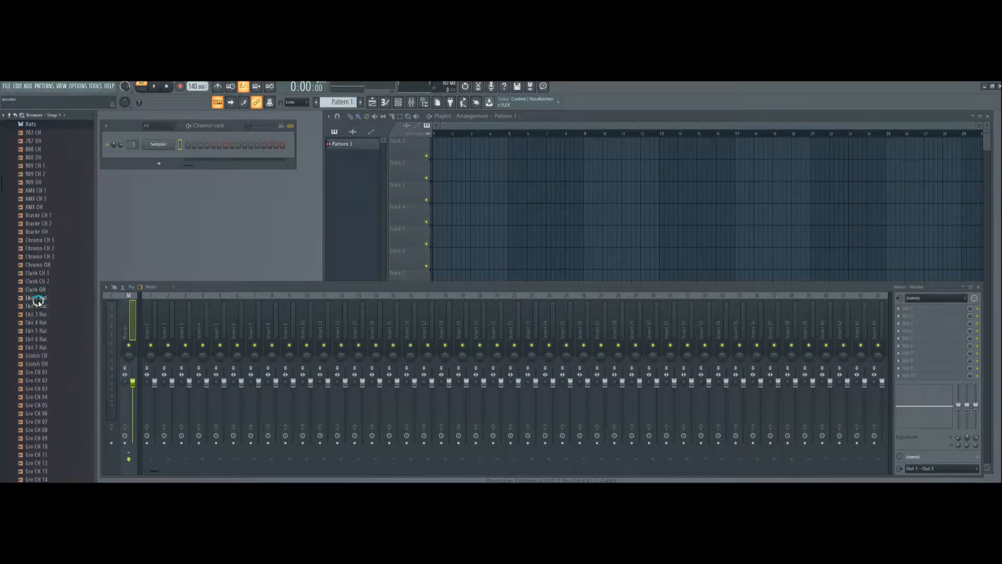
scroll(34, 298, up, 3)
click(32, 183)
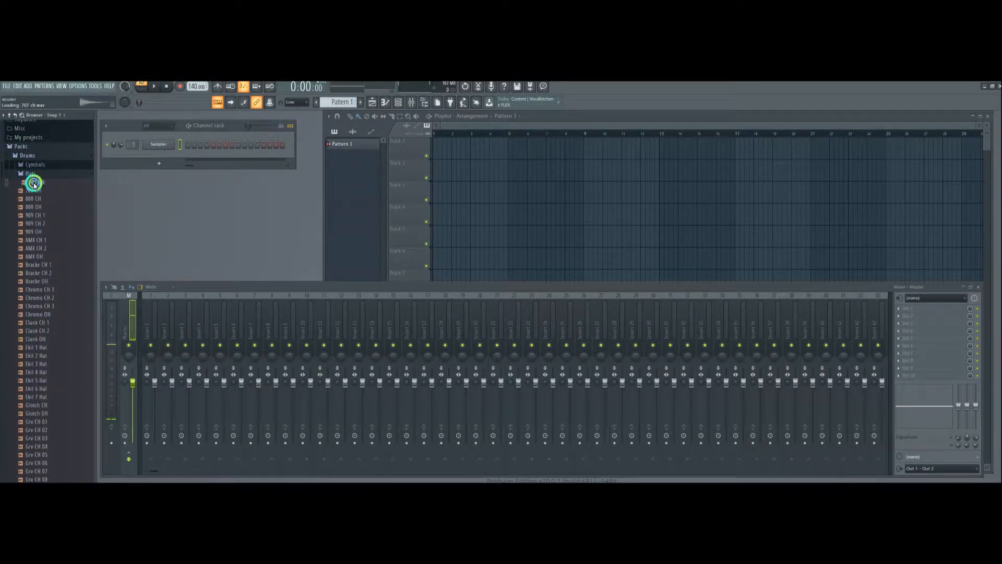
click(34, 183)
drag(35, 183, 149, 159)
- Open the 707 CH channel's settings, preview its sample and route the channel to mixer track 1
click(151, 157)
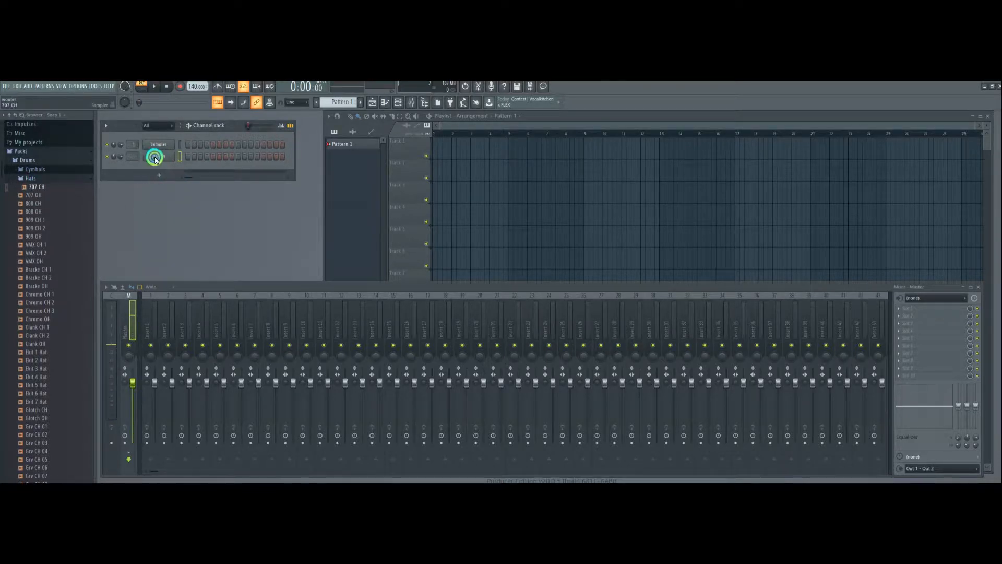
click(131, 299)
click(198, 324)
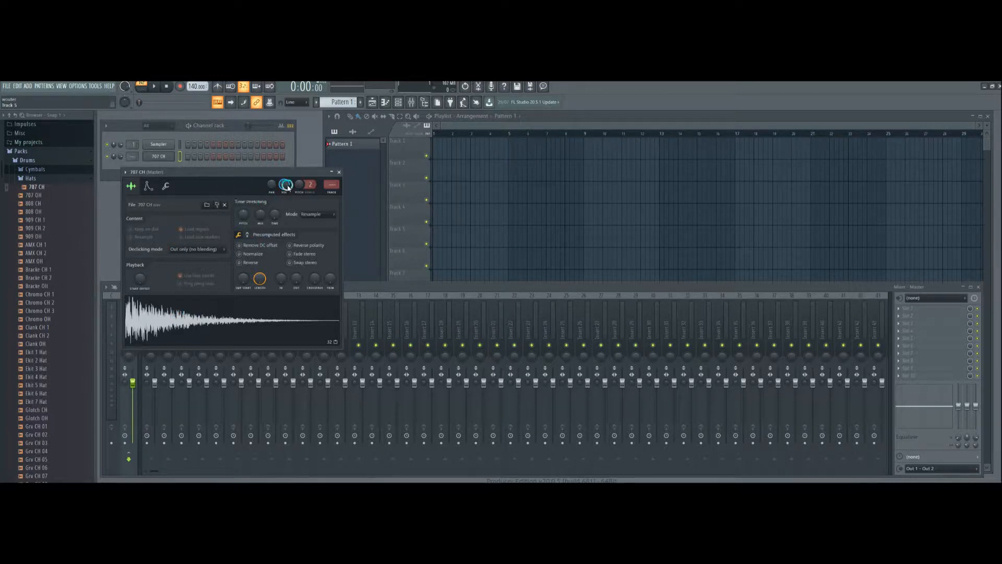
scroll(332, 186, up, 1)
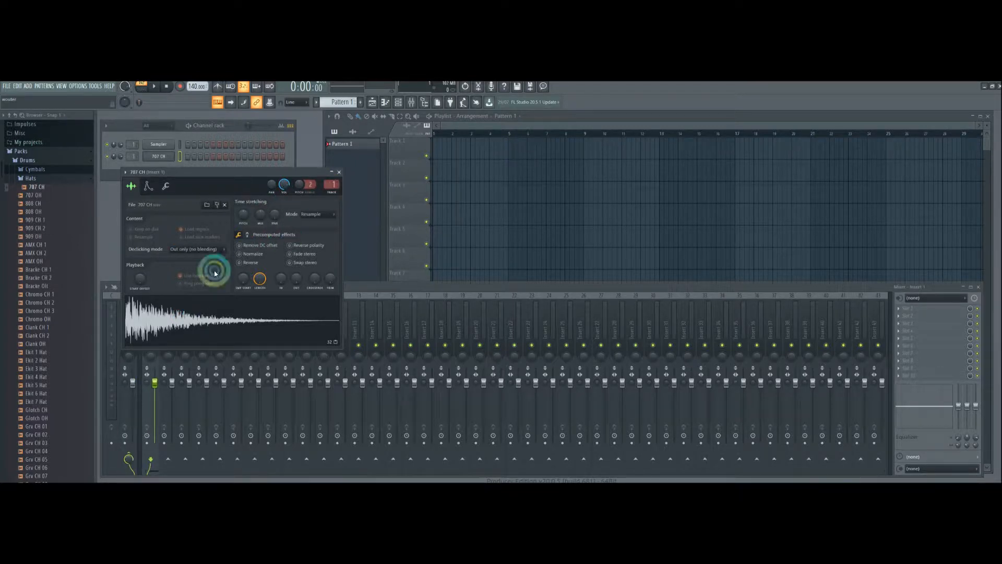
- Load Fruity Limiter into the first effect slot of Insert 1 and switch it to COMP mode
click(910, 310)
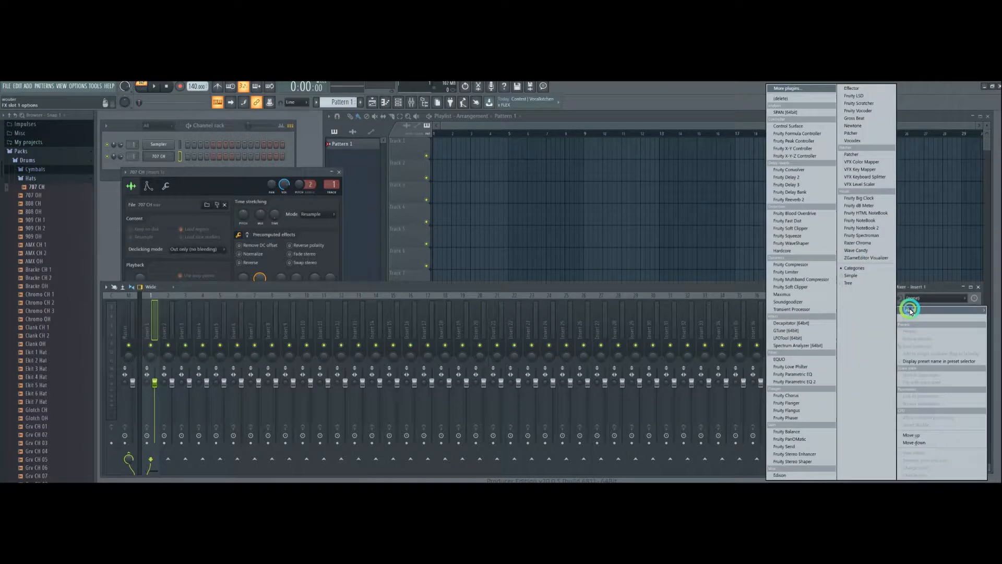
click(796, 274)
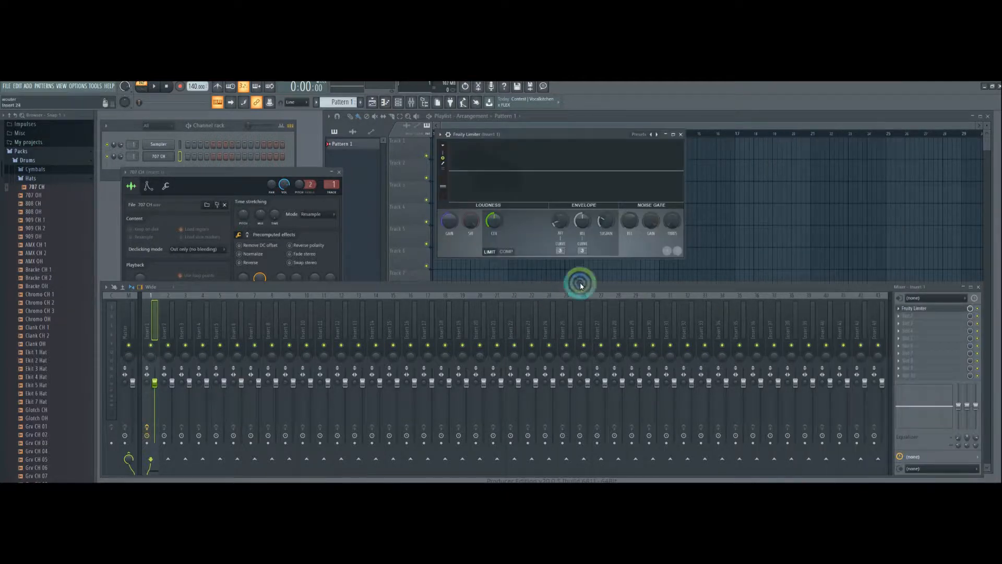
click(507, 251)
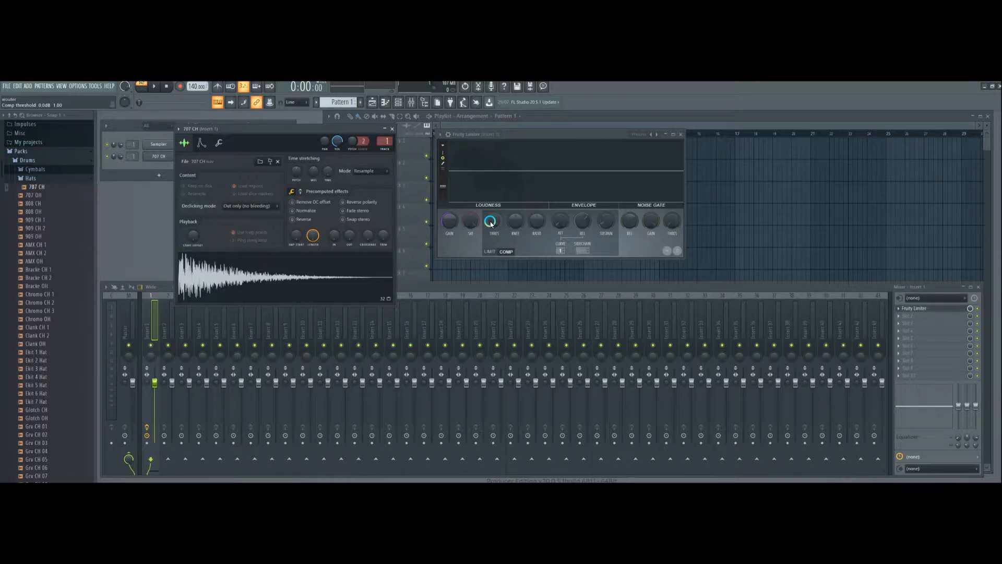
- Fill each 4 steps of the 707 CH channel and play the pattern through the compressor
click(196, 158)
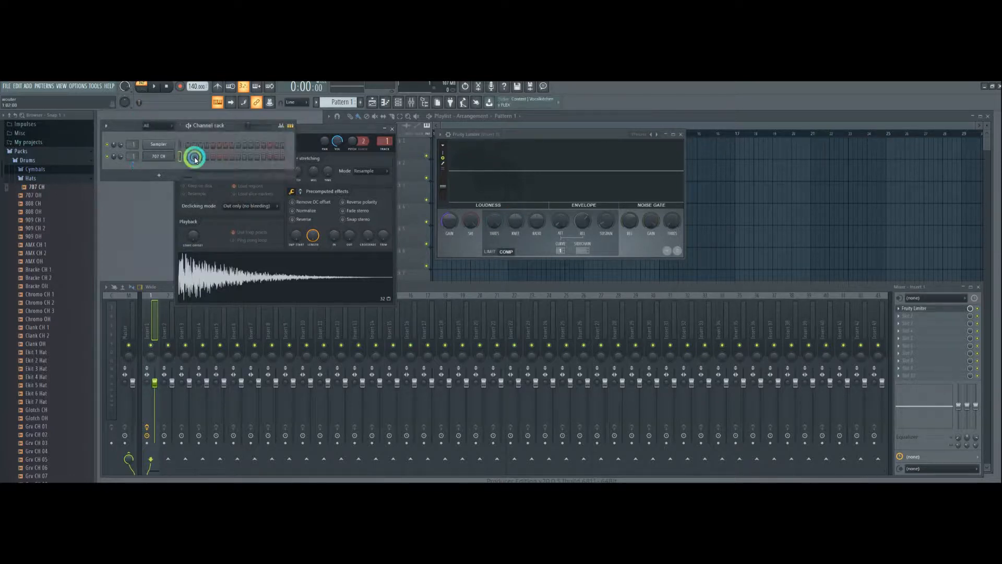
right_click(159, 156)
click(269, 195)
click(153, 87)
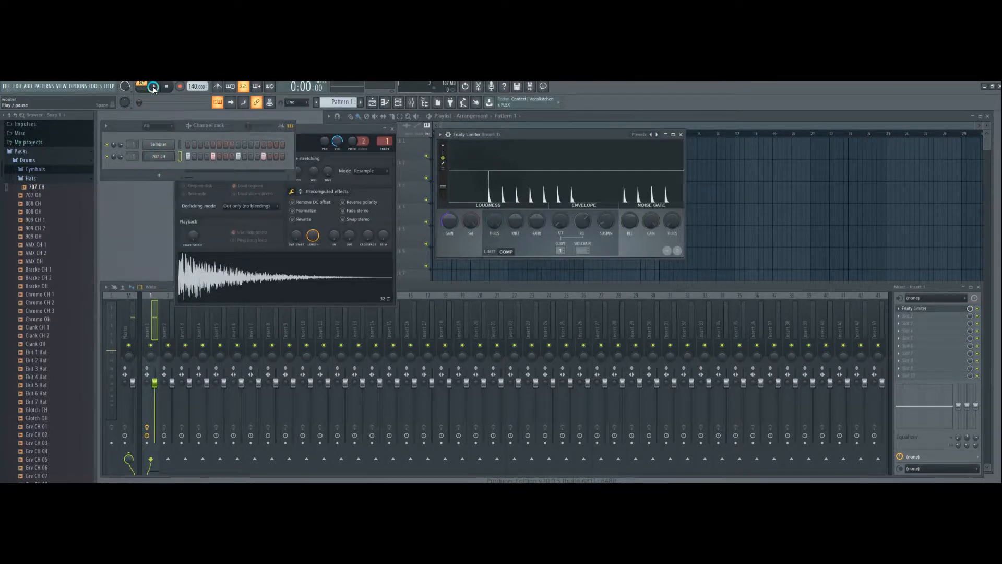
click(153, 87)
click(175, 121)
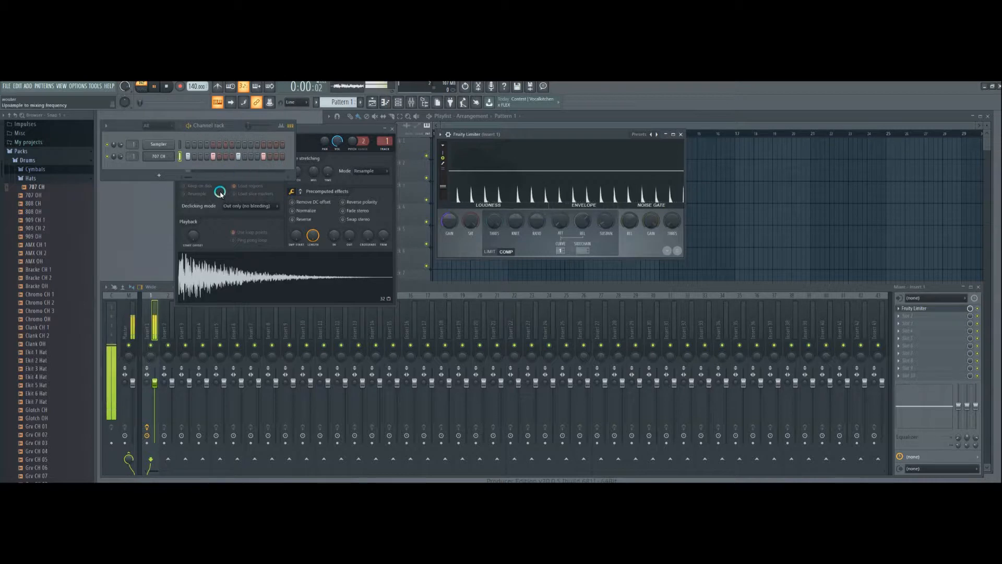
key(space)
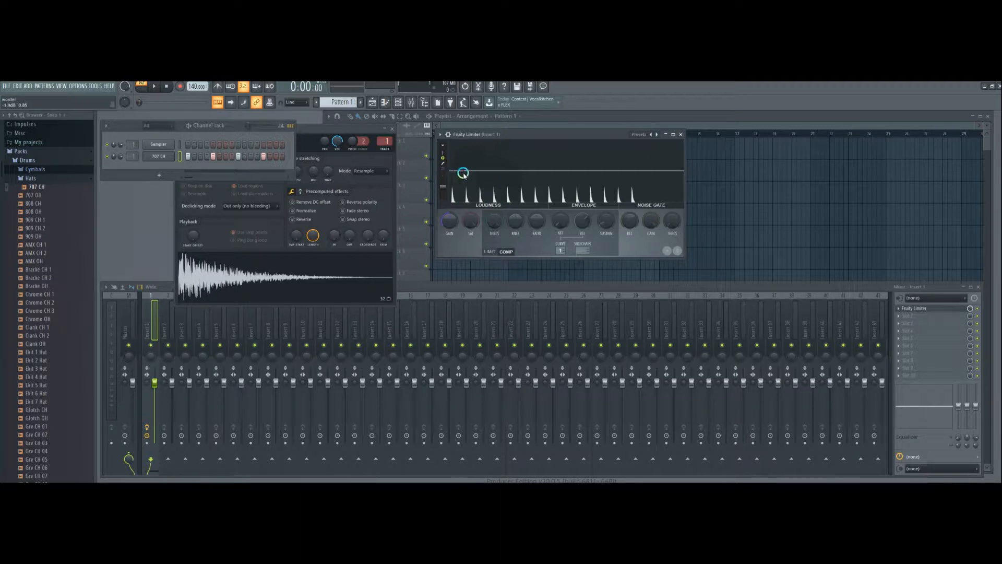
- Lower the compressor's threshold and raise its ratio on Insert 1 while playing the hat pattern
drag(495, 220, 489, 279)
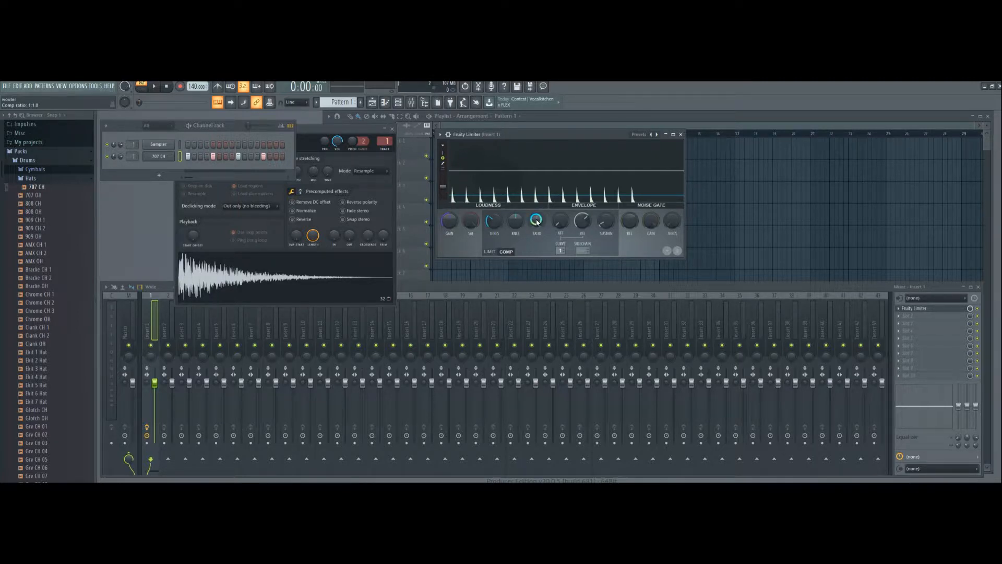
click(154, 89)
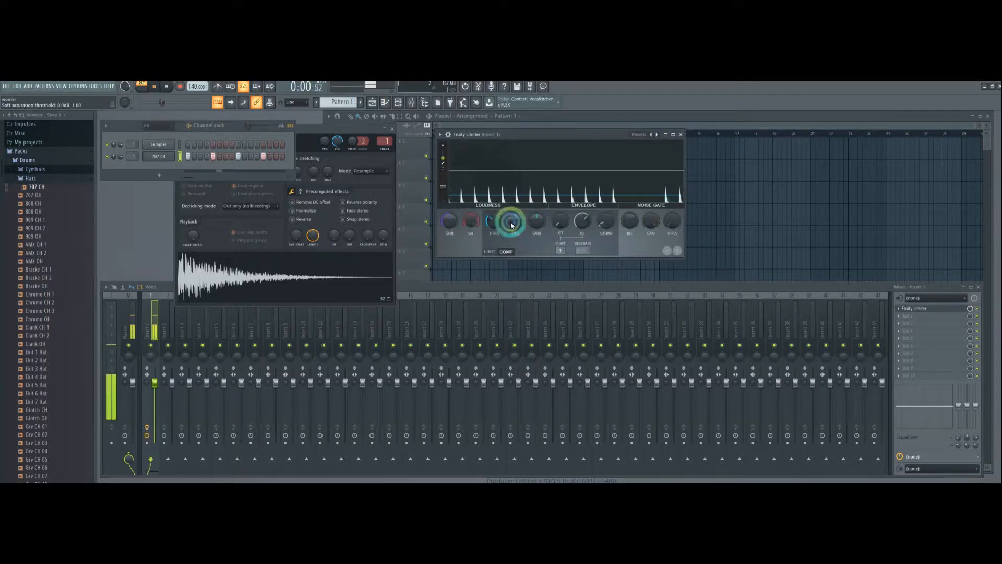
drag(535, 220, 564, 128)
drag(491, 221, 492, 240)
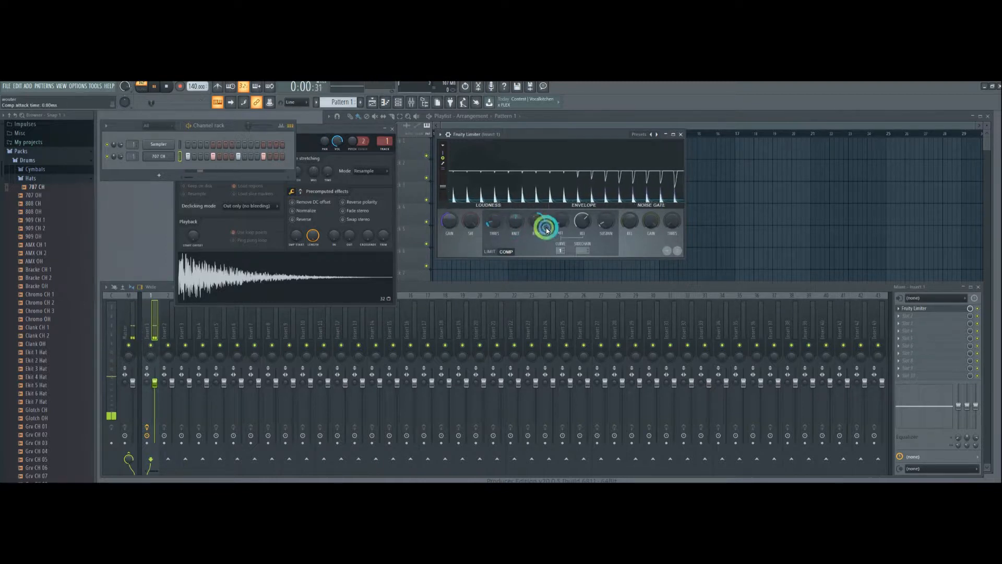
click(165, 90)
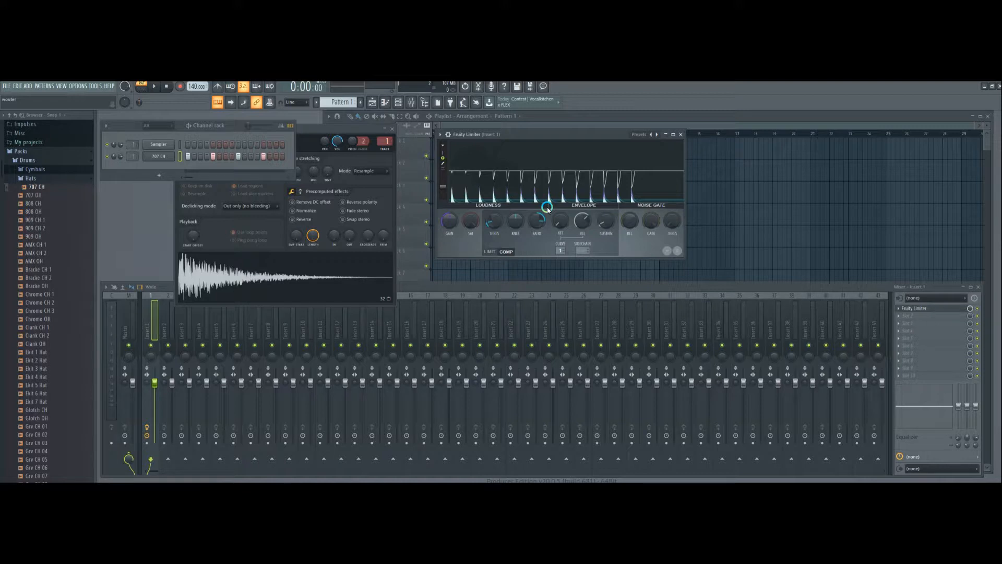
click(165, 88)
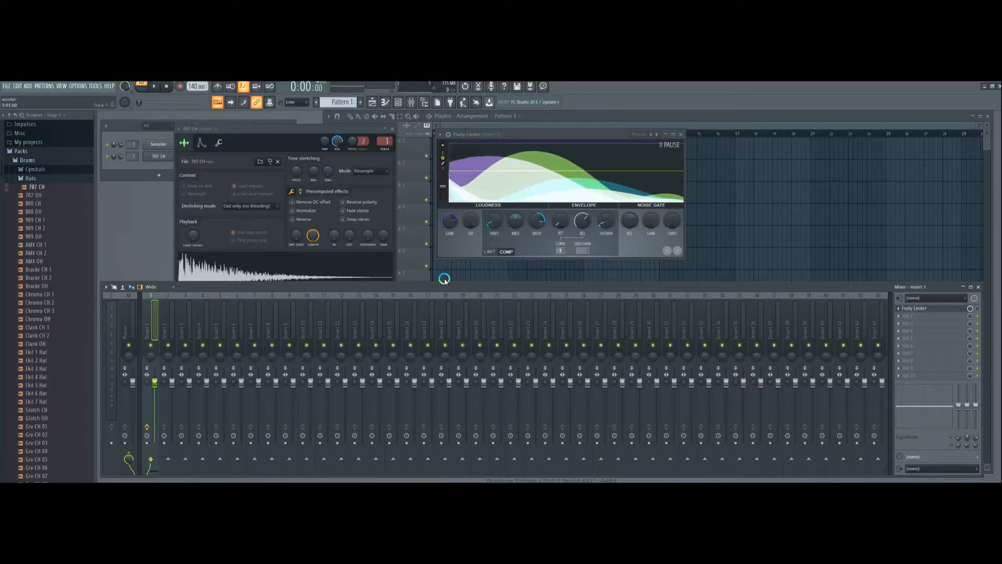
- Audition the Pap CH and OverH samples in the Hats folder
mouse_move(251, 262)
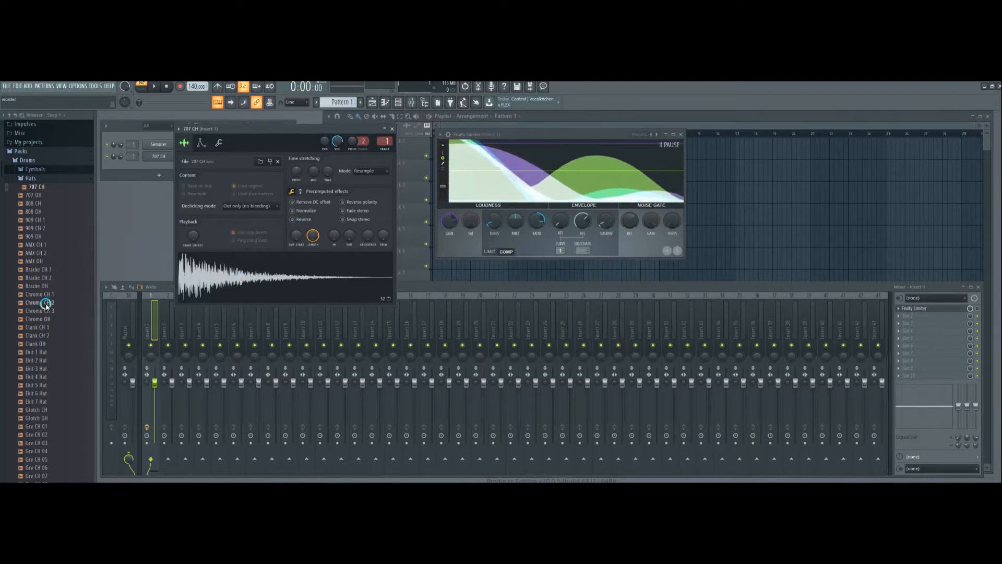
scroll(37, 313, down, 10)
scroll(37, 319, down, 2)
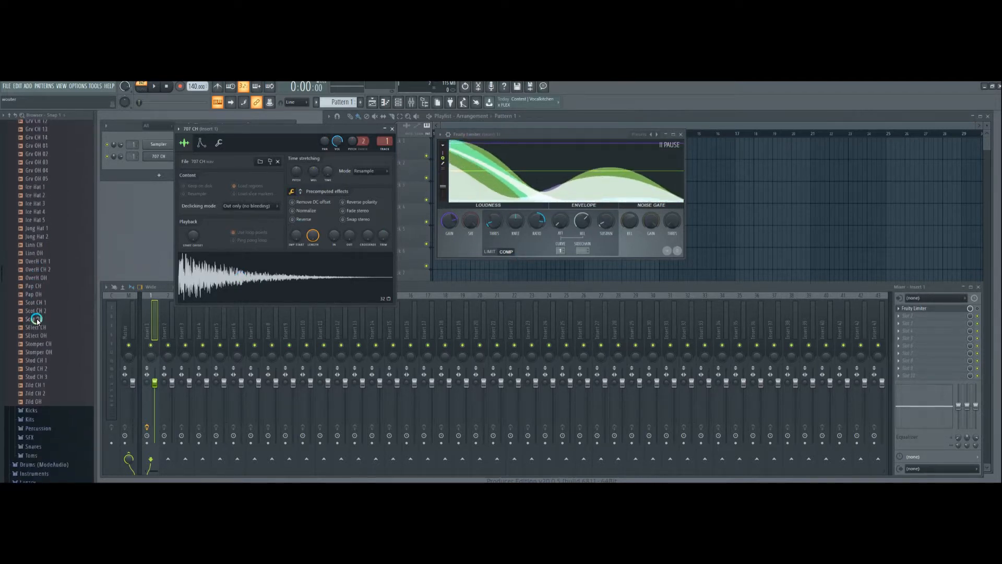
click(33, 285)
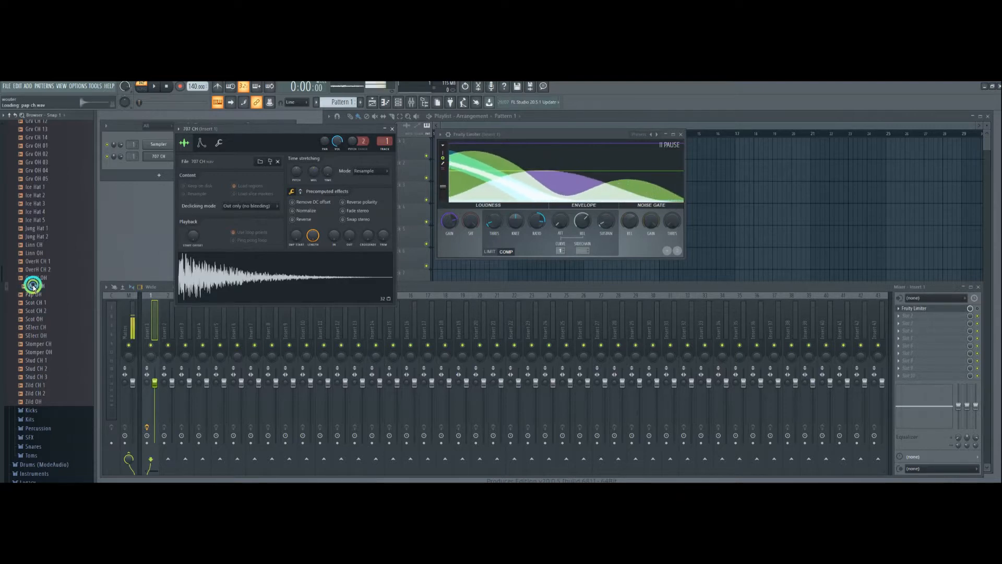
click(32, 277)
click(35, 269)
click(34, 260)
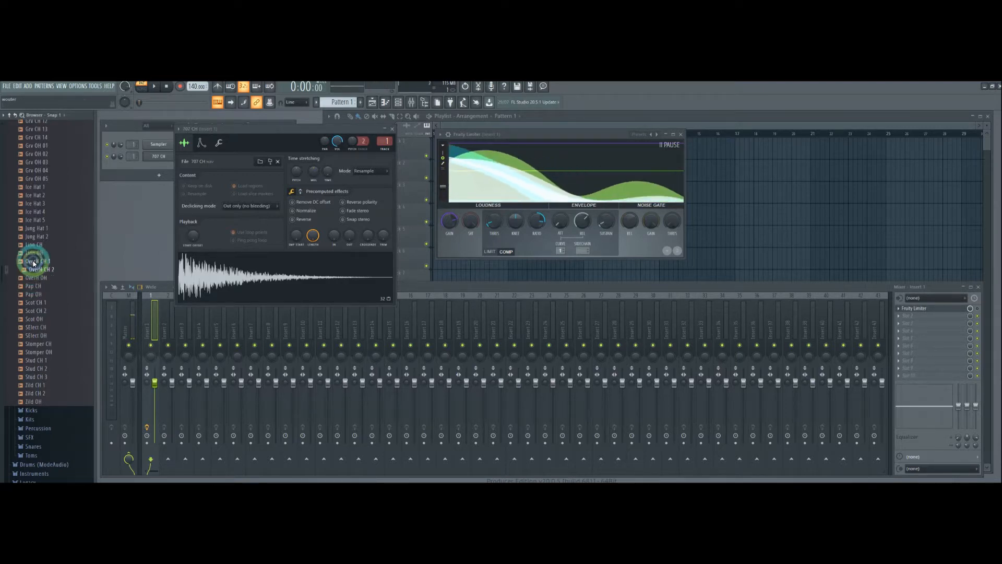
- Audition the Stud CH samples and add Stud CH 3 to the channel rack as a new channel
click(32, 378)
click(32, 368)
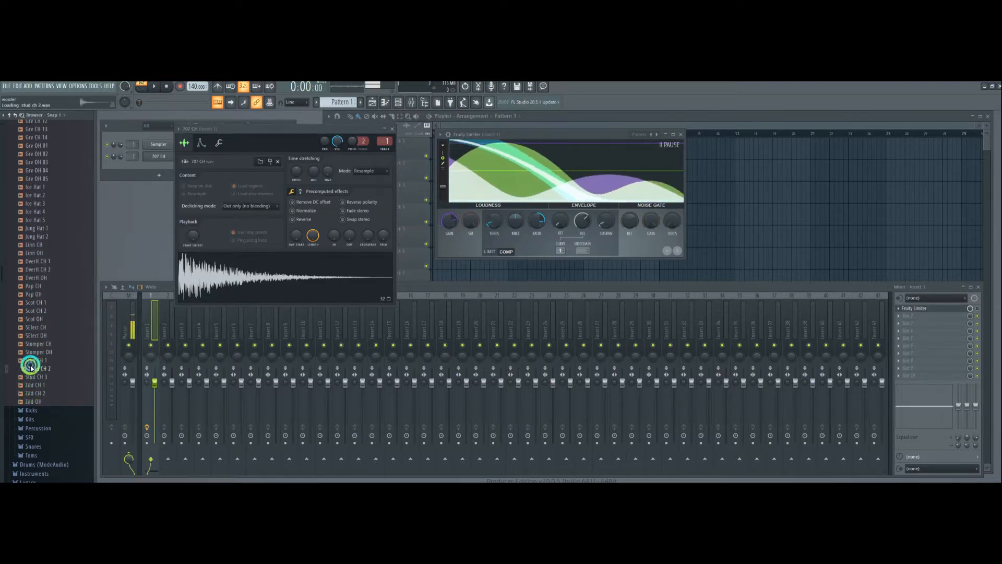
click(31, 361)
click(32, 368)
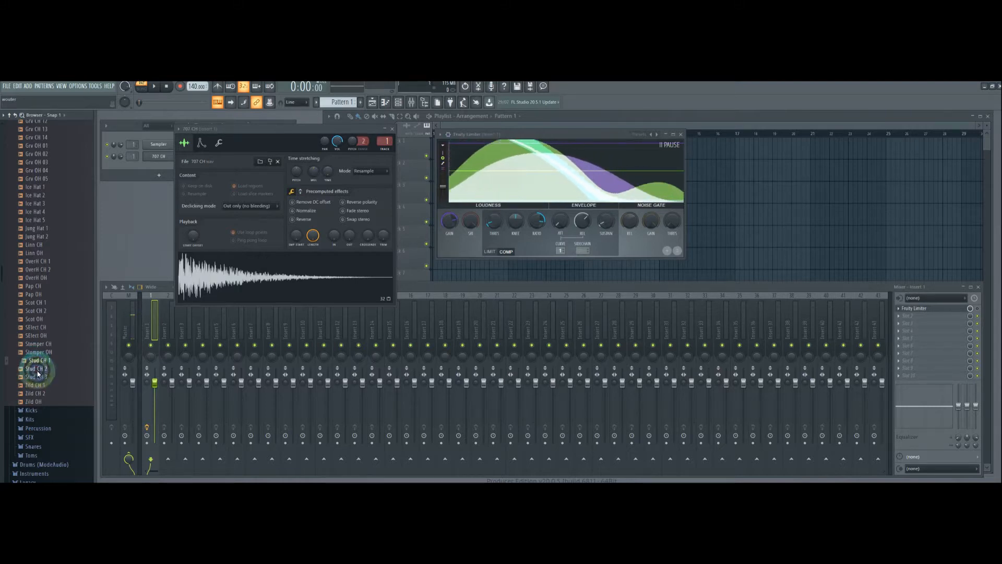
click(36, 377)
click(36, 377)
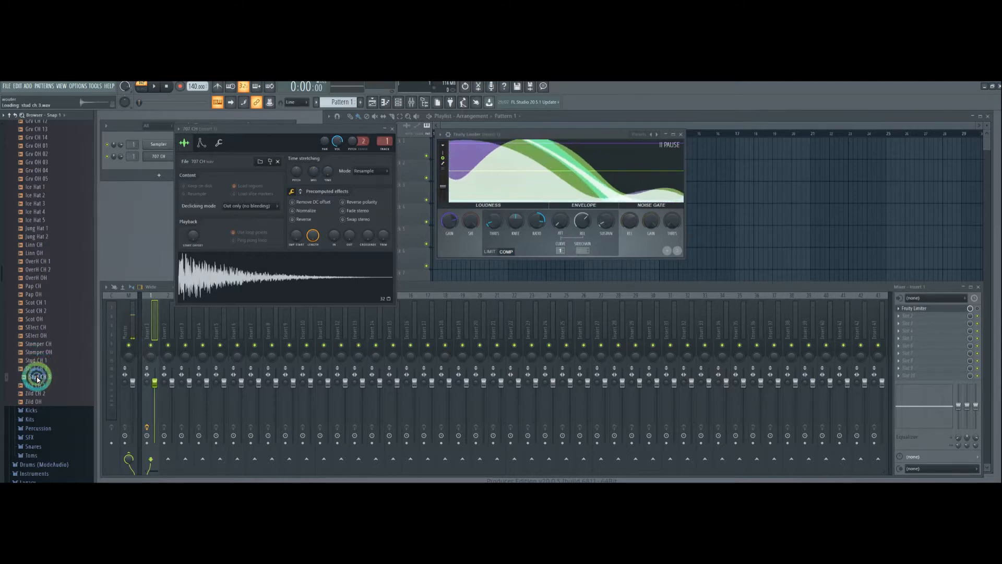
drag(36, 377, 148, 168)
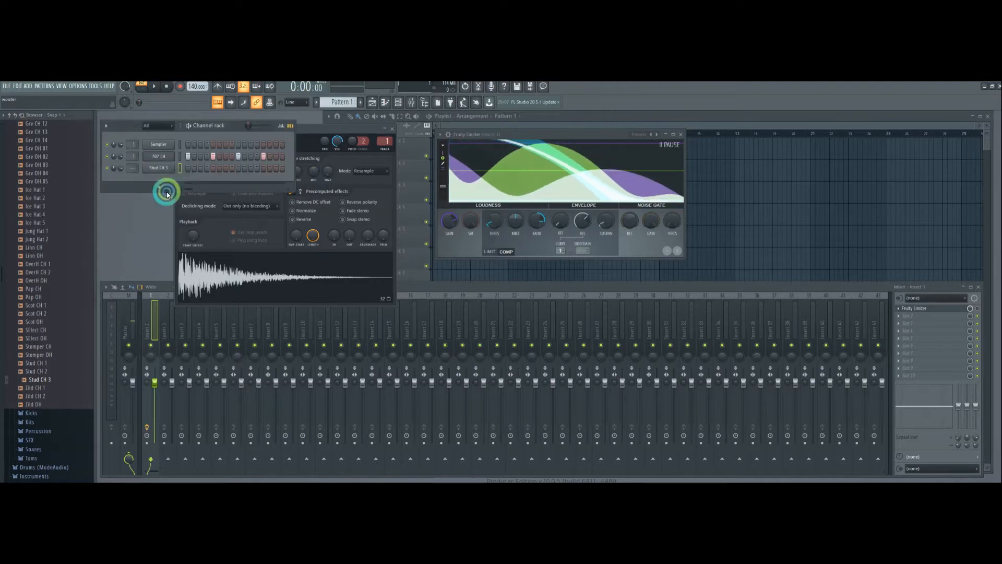
- Open the Stud CH 3 channel's settings, preview its sample and route the channel to mixer track 1
click(158, 171)
click(190, 325)
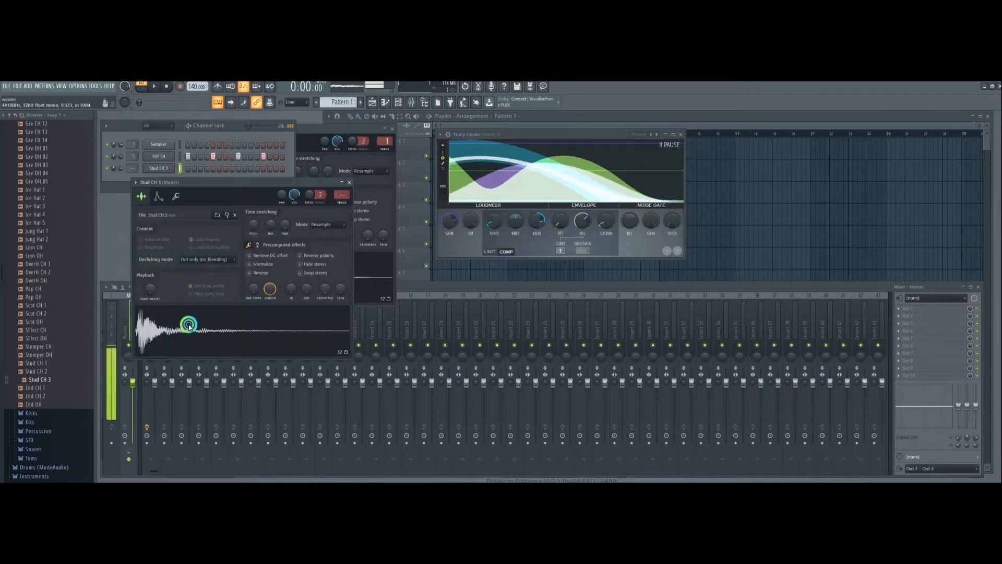
drag(130, 170, 130, 168)
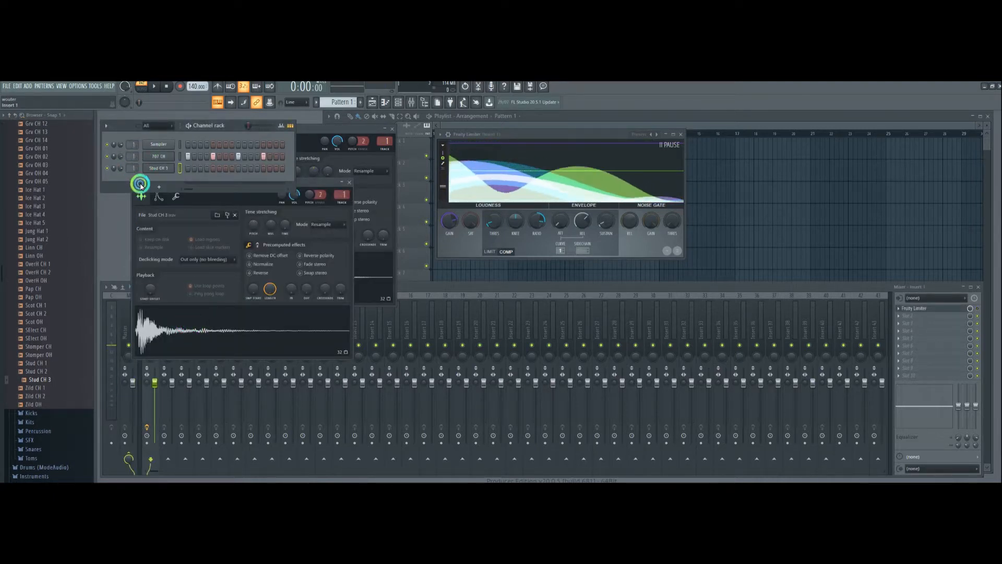
click(184, 238)
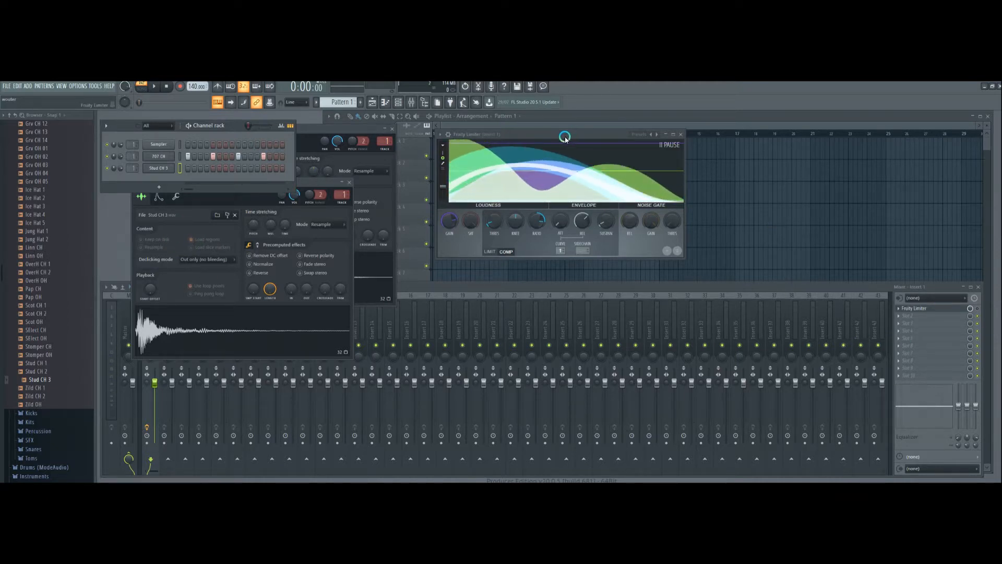
- Fill each 4 steps of the Stud CH 3 channel and mute the 707 CH channel
drag(564, 134, 578, 137)
right_click(156, 168)
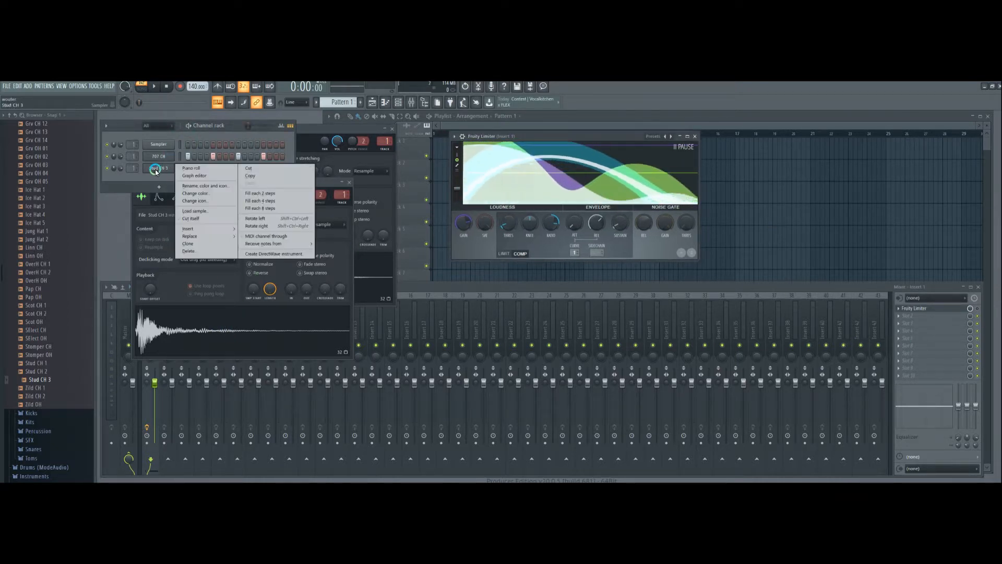
mouse_move(209, 229)
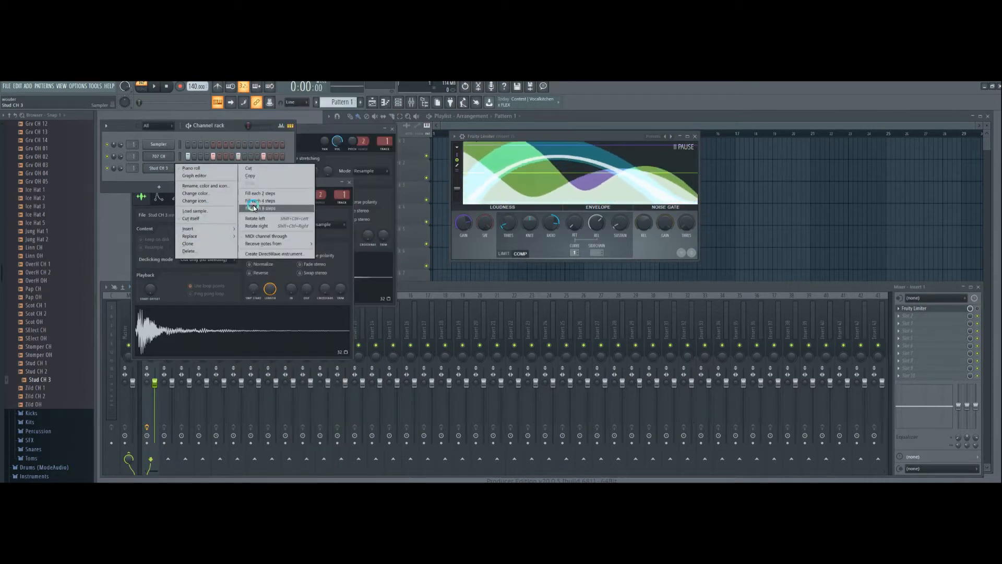
click(252, 201)
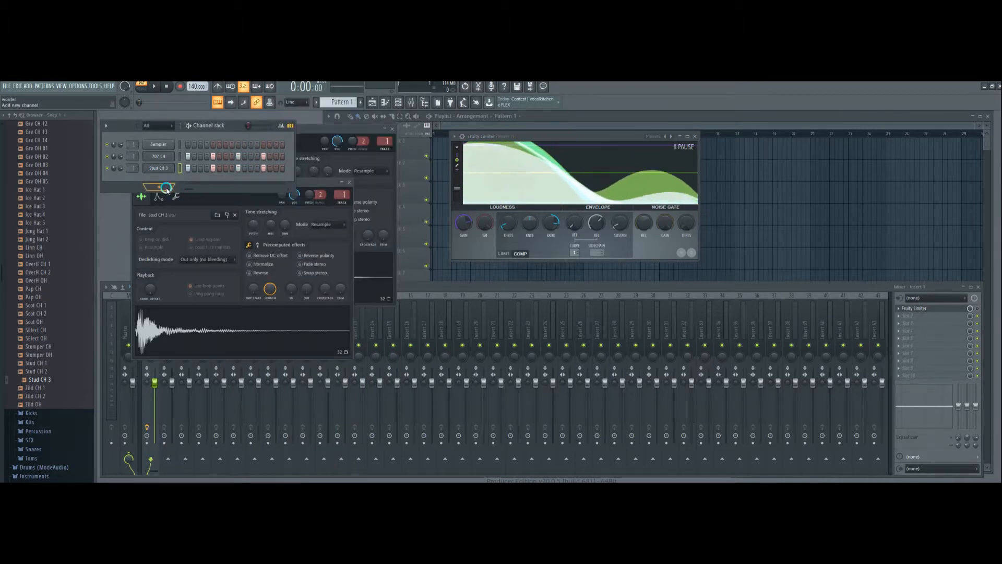
click(107, 156)
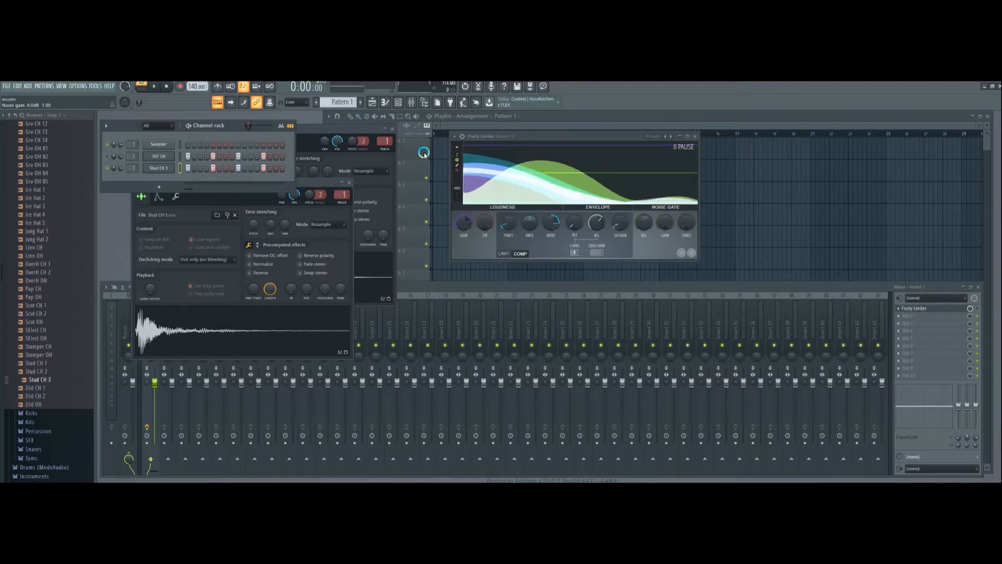
- Set the project tempo to 120 BPM and enable Fruity Limiter on Insert 1 while the pattern plays
click(154, 86)
click(166, 88)
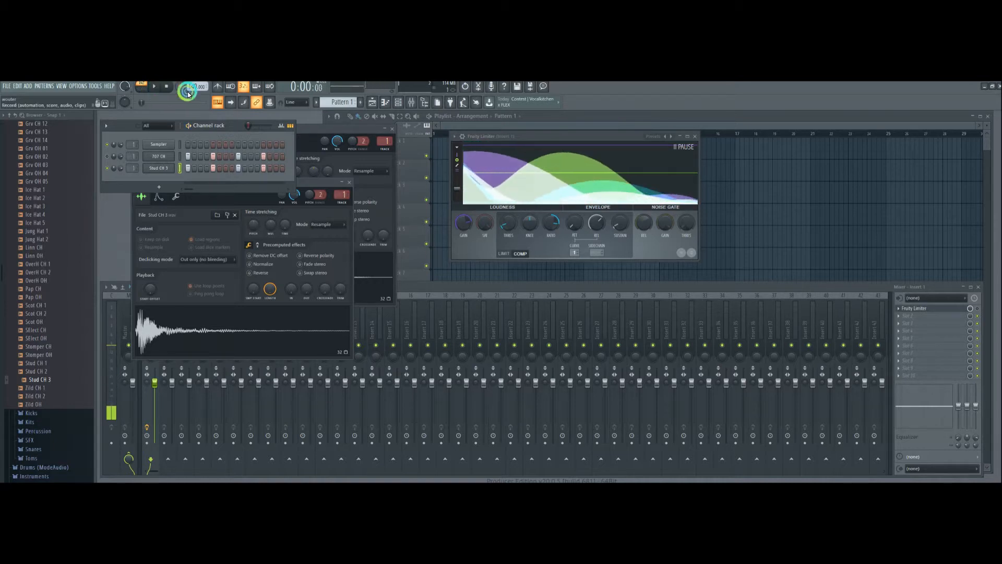
drag(195, 87, 188, 135)
click(154, 87)
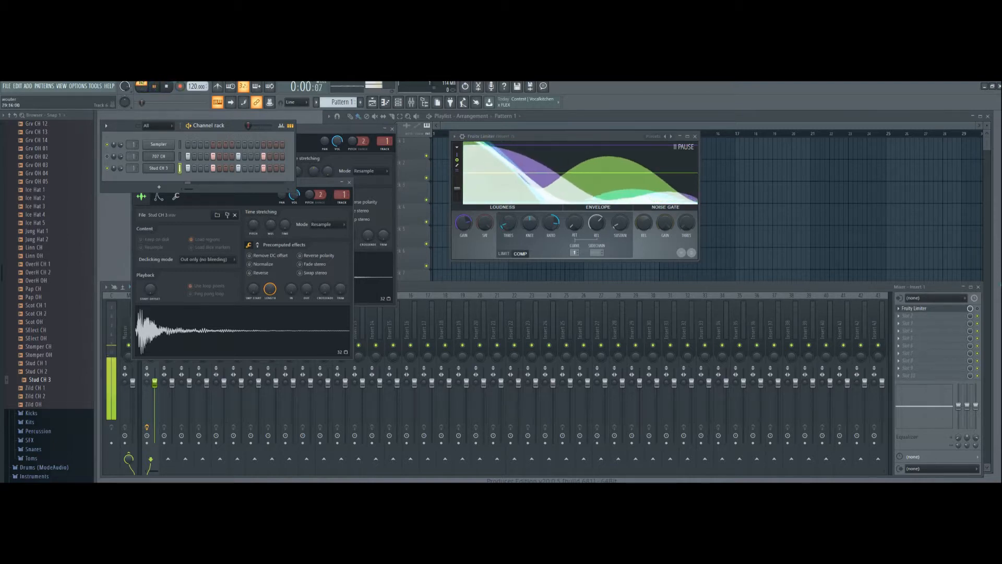
click(976, 310)
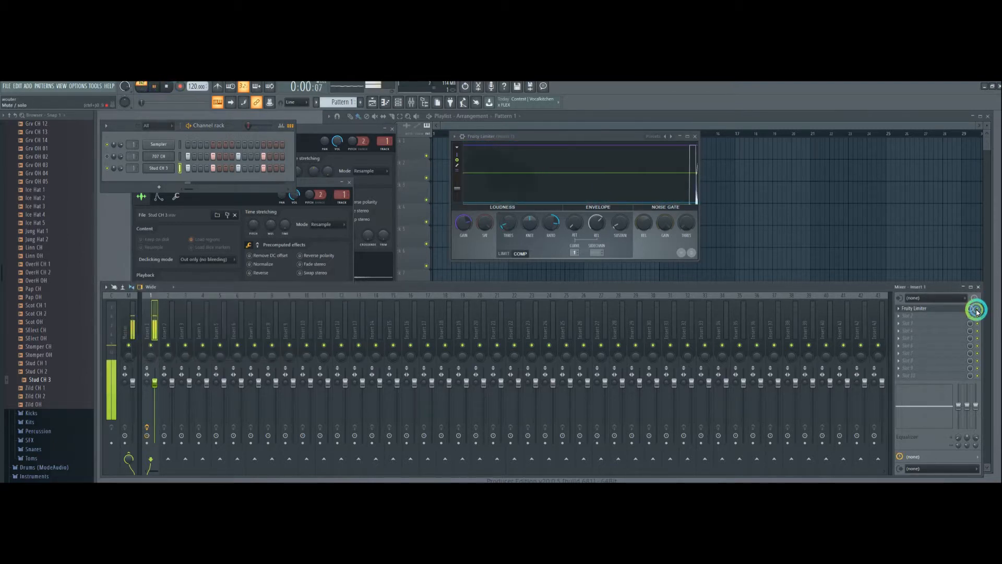
- Stop playback, bypass Fruity Limiter on Insert 1 and briefly play the pattern without compression
click(167, 88)
click(904, 283)
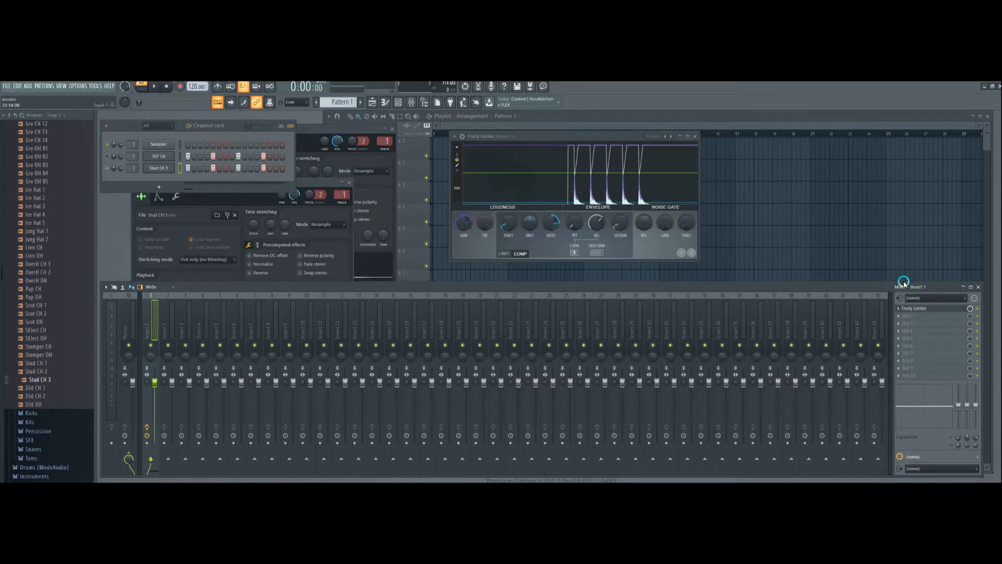
click(192, 180)
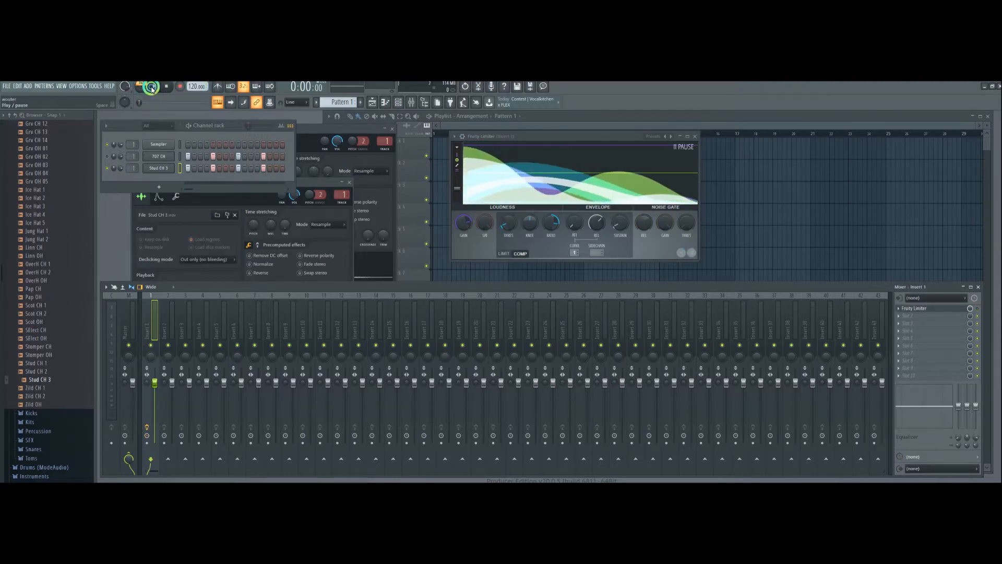
click(154, 86)
click(165, 90)
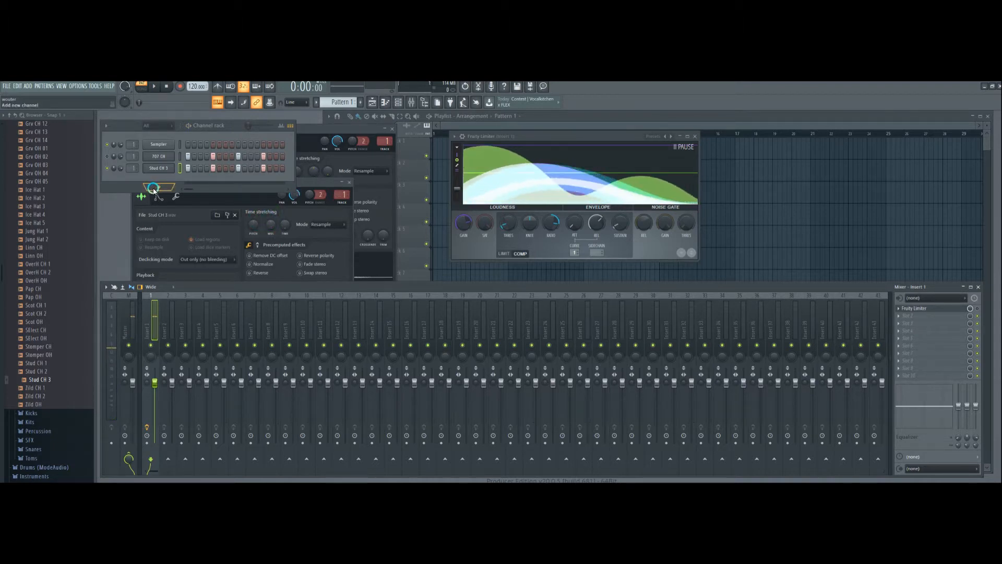
- Load Edison into effect slot 2 of Insert 1 and move its window up beside the channel settings
click(911, 315)
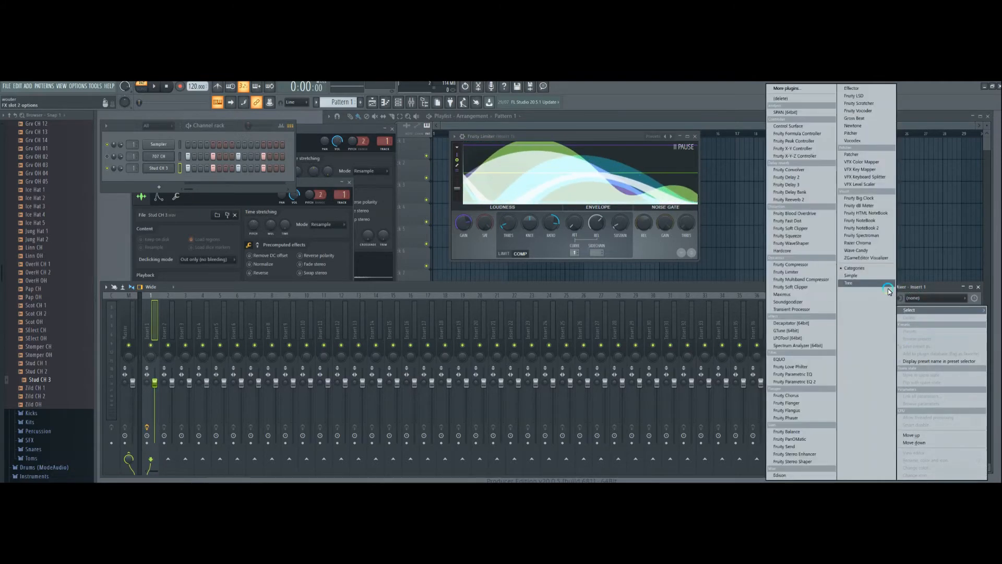
click(730, 287)
click(908, 317)
click(908, 316)
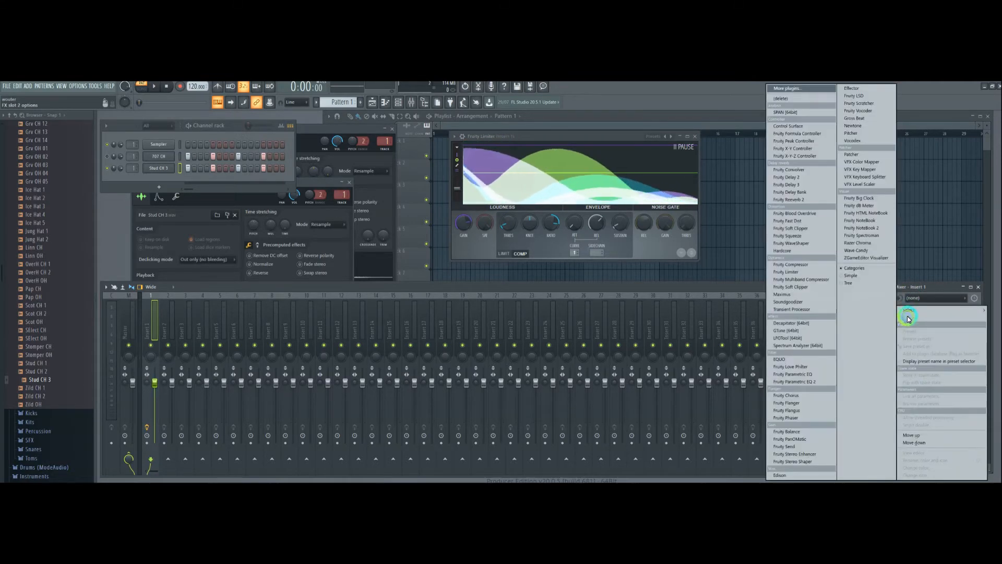
click(864, 296)
click(971, 338)
click(807, 182)
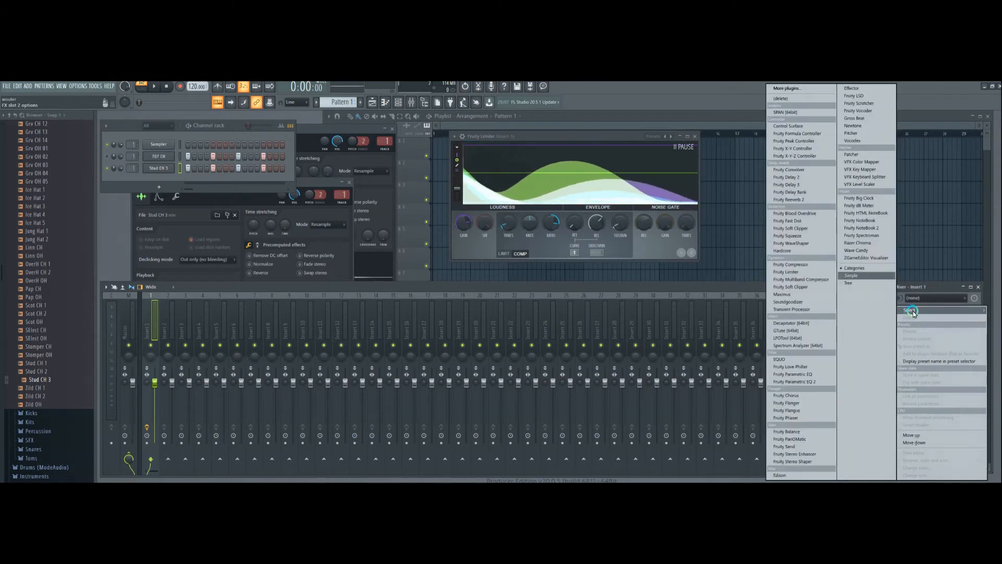
mouse_move(920, 310)
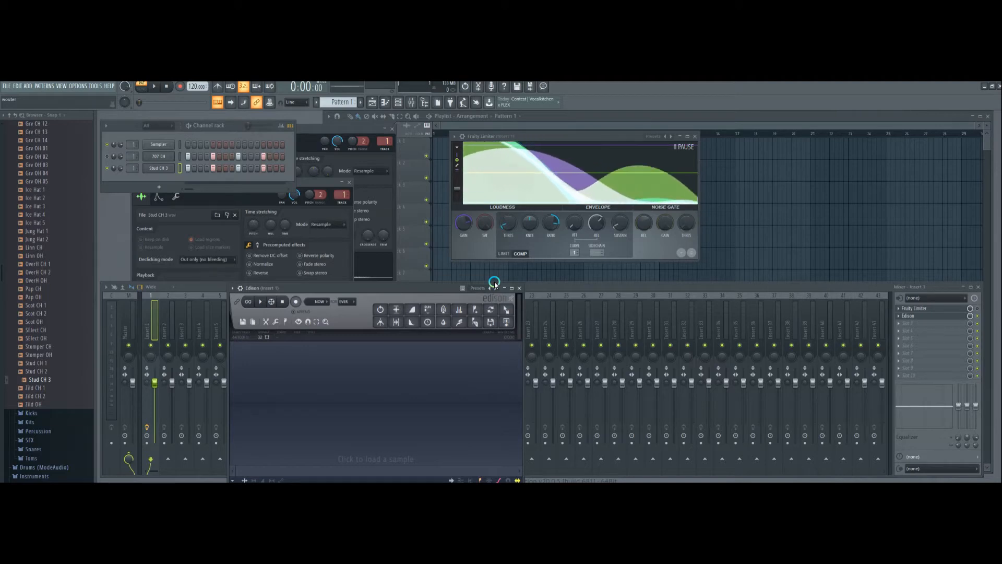
drag(392, 286, 404, 262)
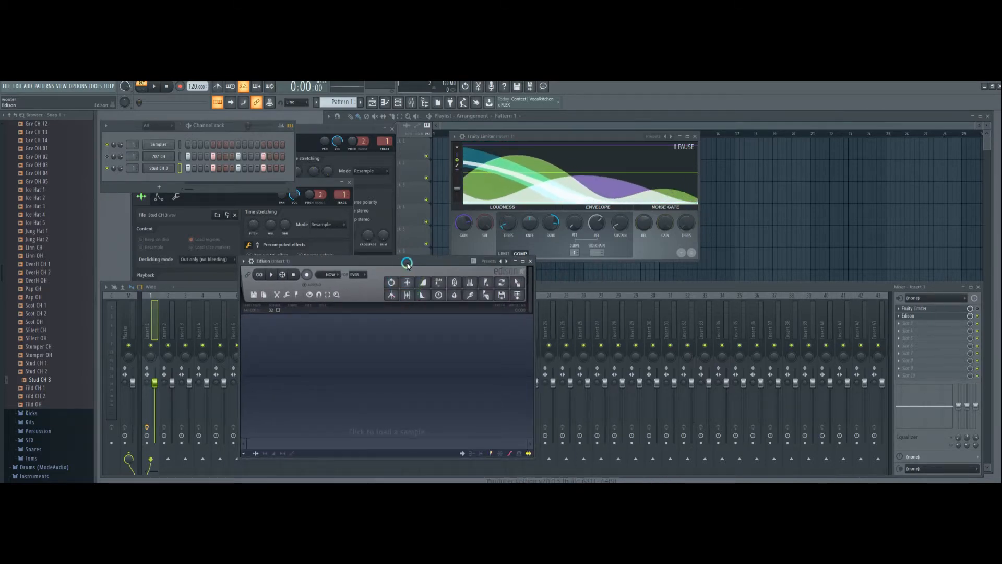
drag(408, 264, 538, 220)
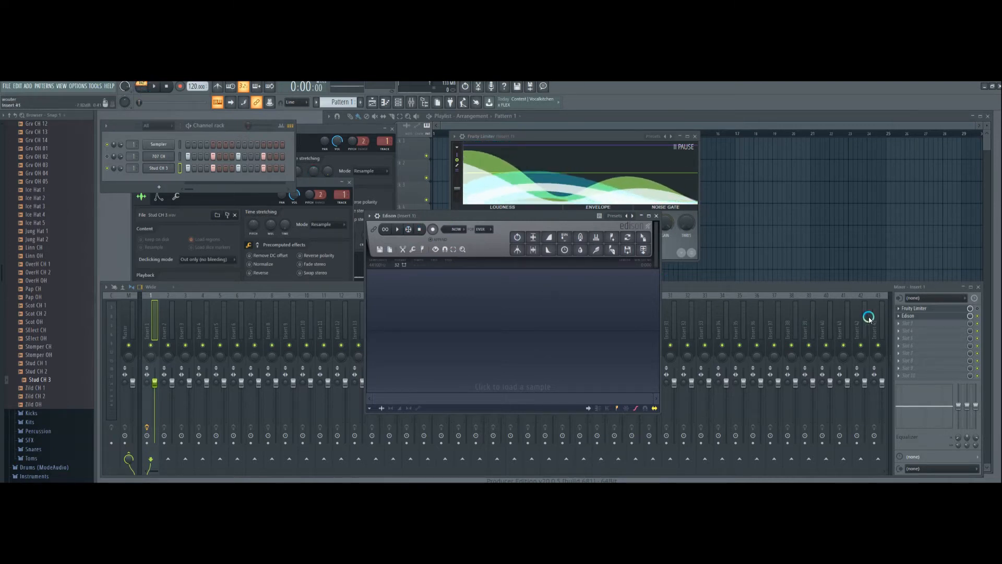
- Record the playing pattern in Edison, enabling Fruity Limiter partway through to capture both uncompressed and compressed hits
click(154, 87)
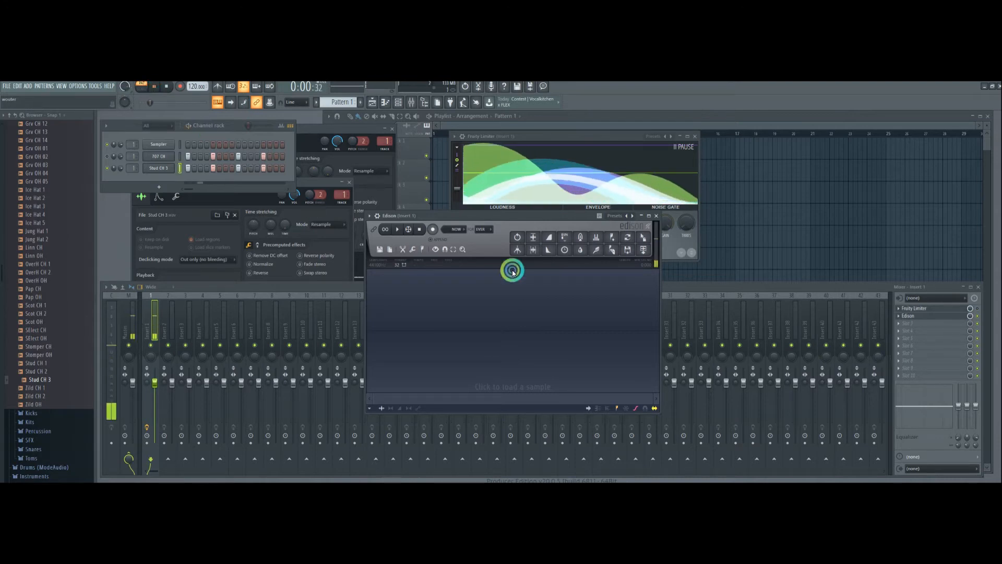
click(433, 229)
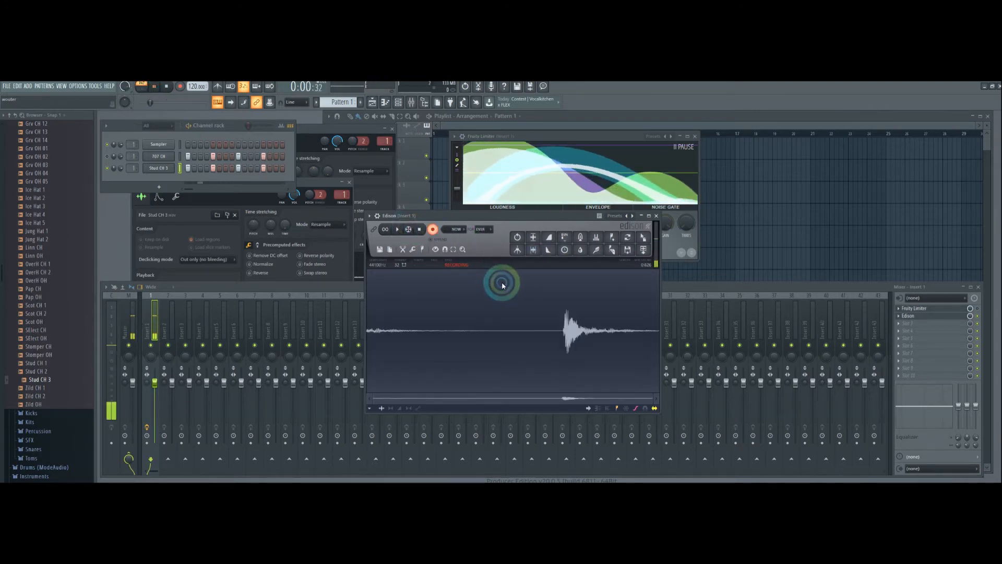
click(977, 309)
click(486, 236)
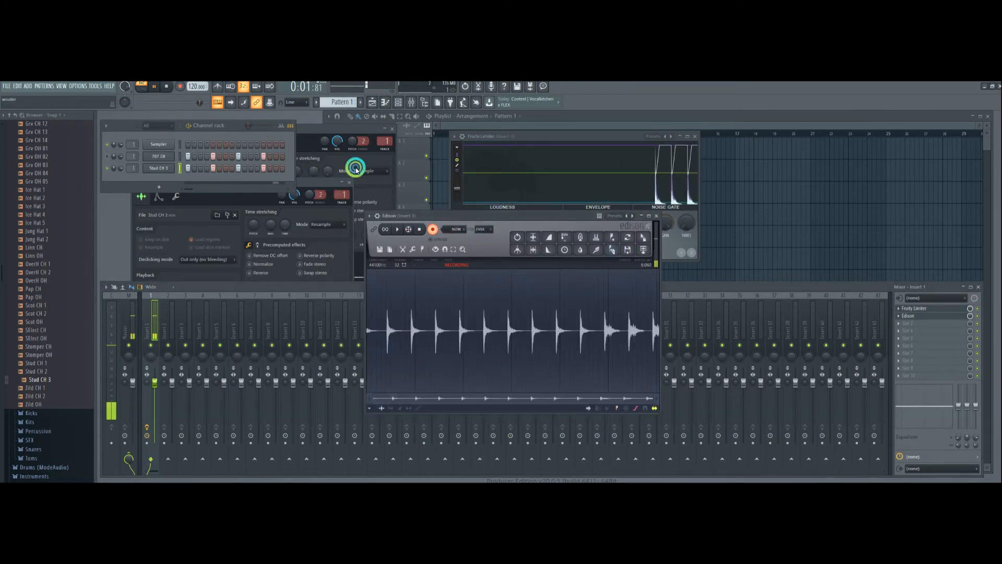
click(167, 86)
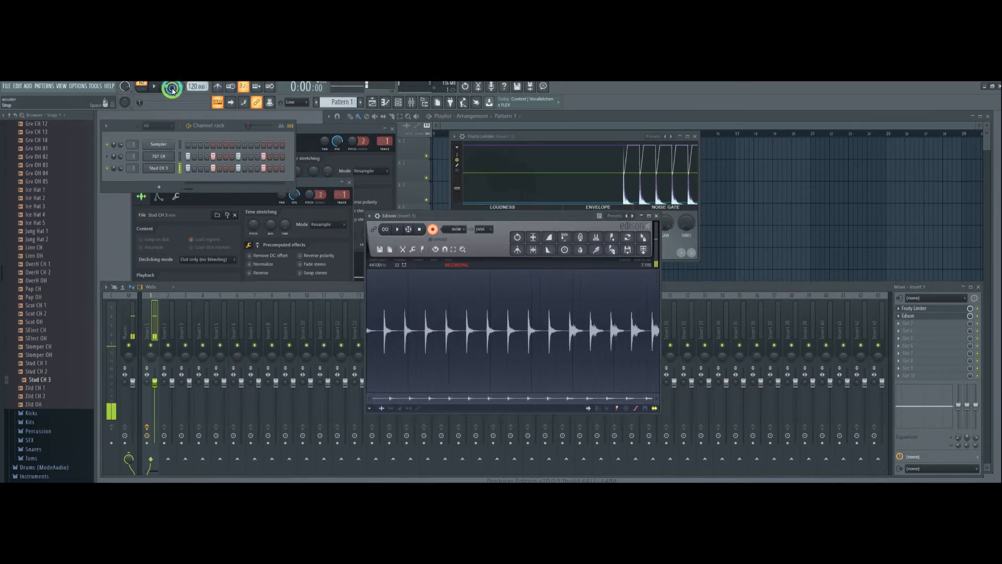
click(433, 229)
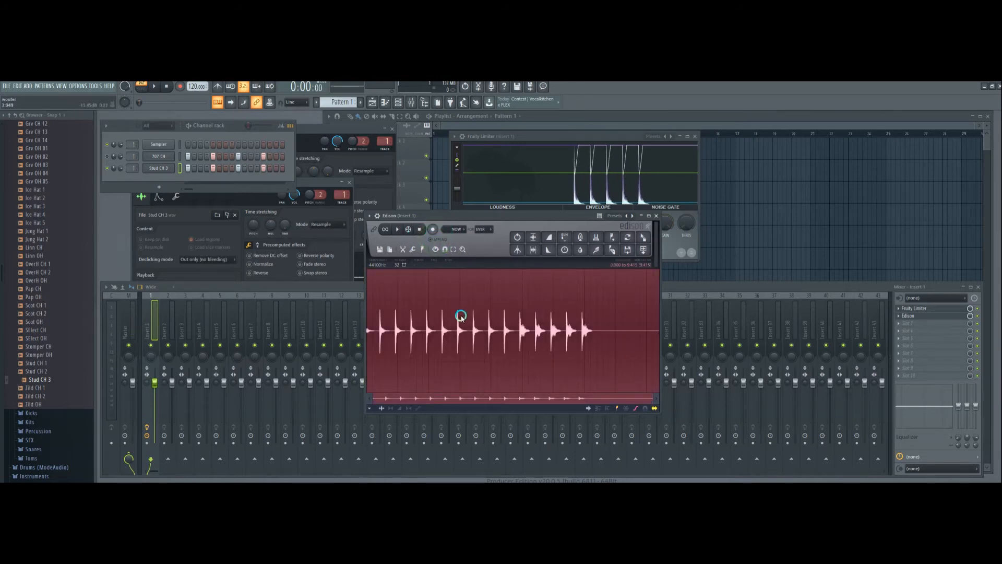
- Delete the surplus hits in the Edison recording, keeping only the last uncompressed hit and the first compressed one
click(499, 330)
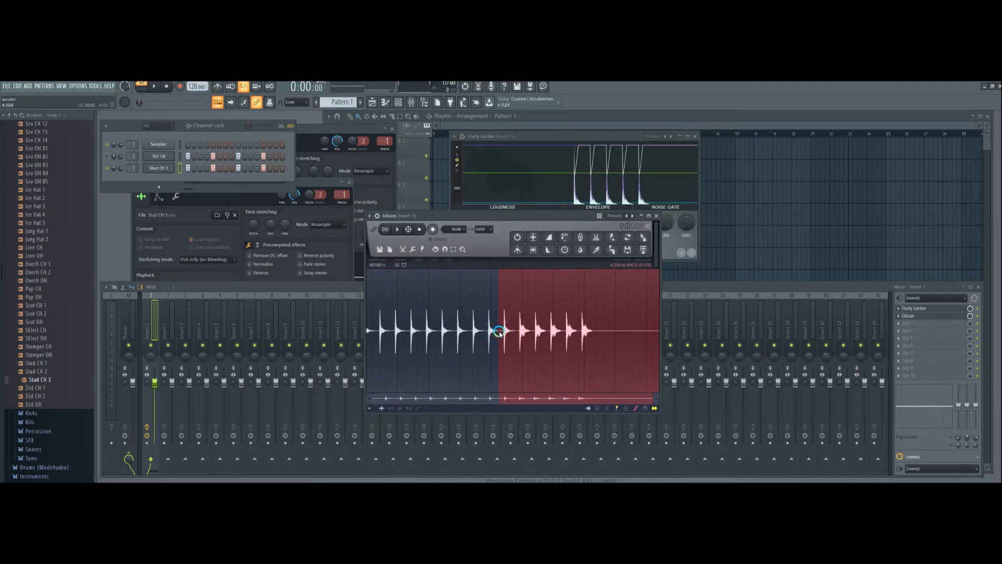
drag(500, 331, 339, 330)
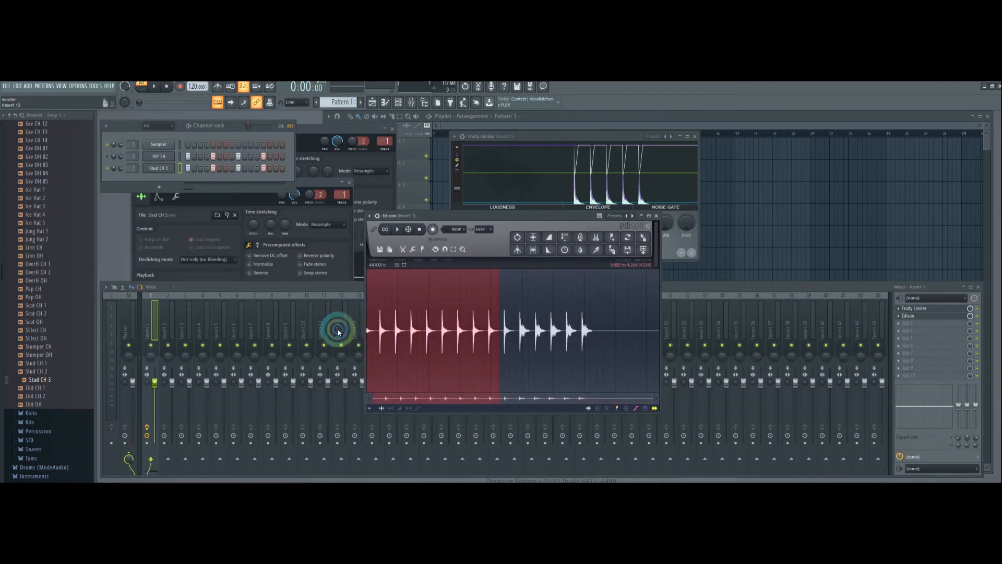
key(Delete)
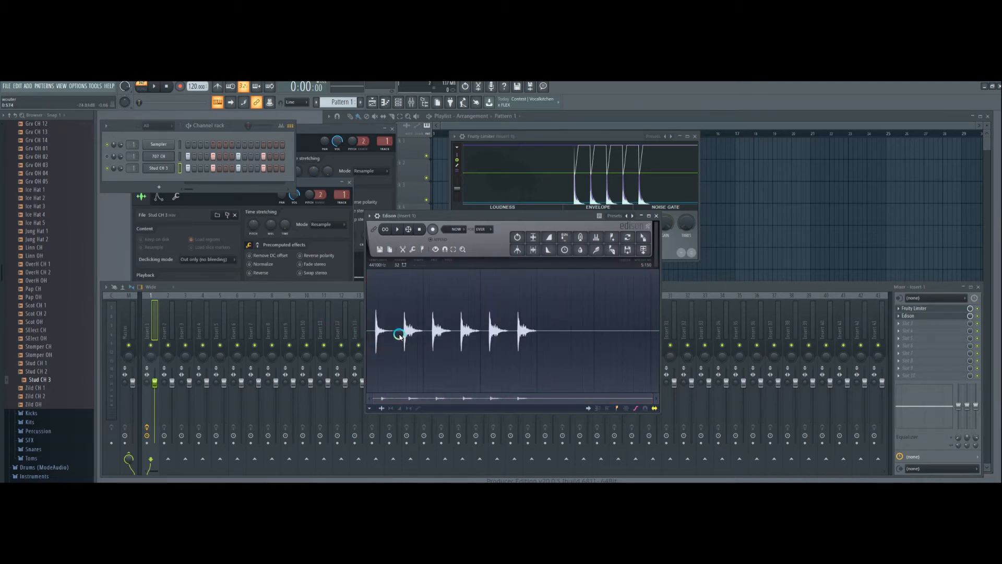
drag(427, 334, 716, 338)
key(Delete)
- Shorten the silent gap between the two hits in Edison and trim the silence before the first hit
click(554, 333)
drag(538, 333, 477, 335)
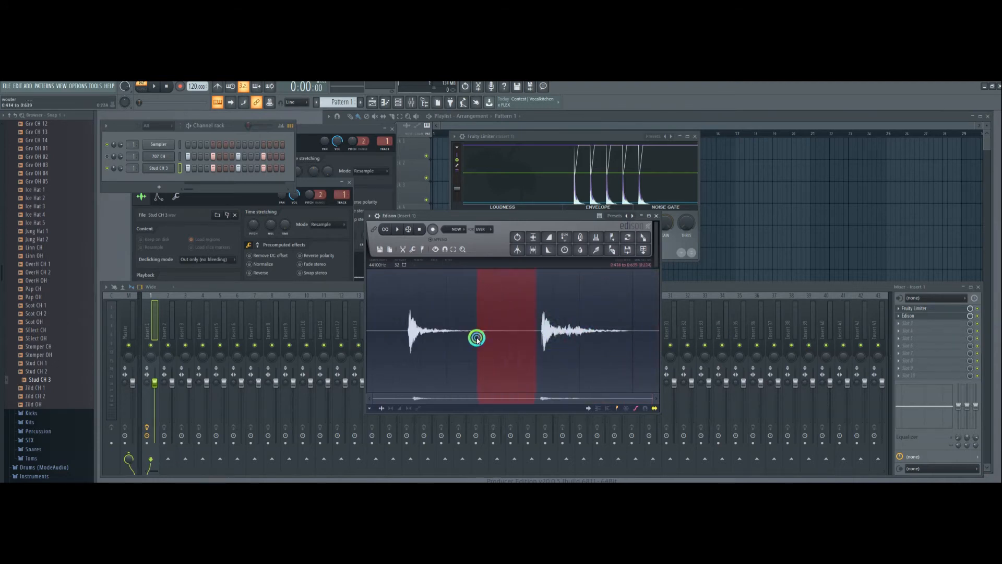
key(Delete)
click(384, 333)
drag(416, 330, 311, 330)
key(Delete)
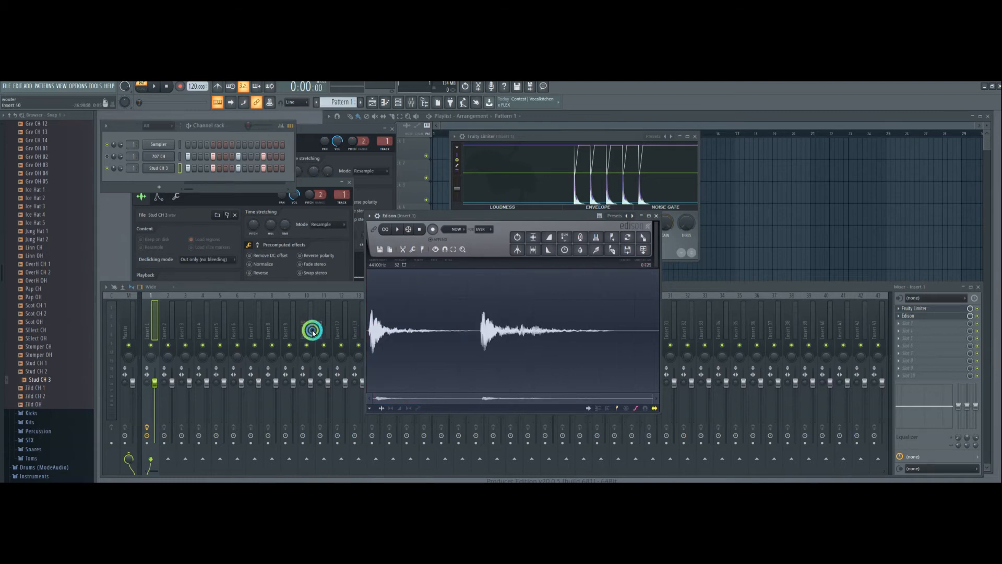
click(412, 339)
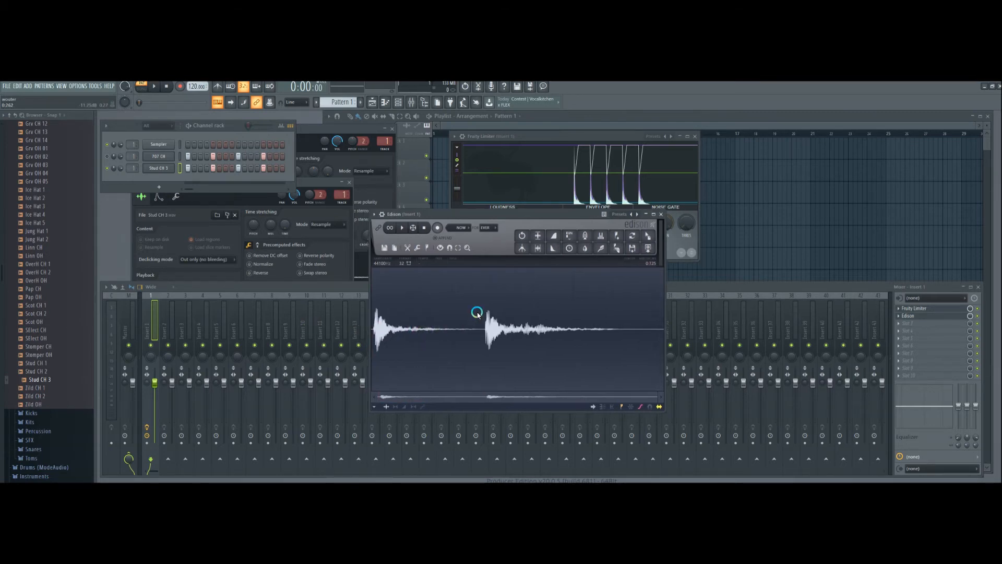